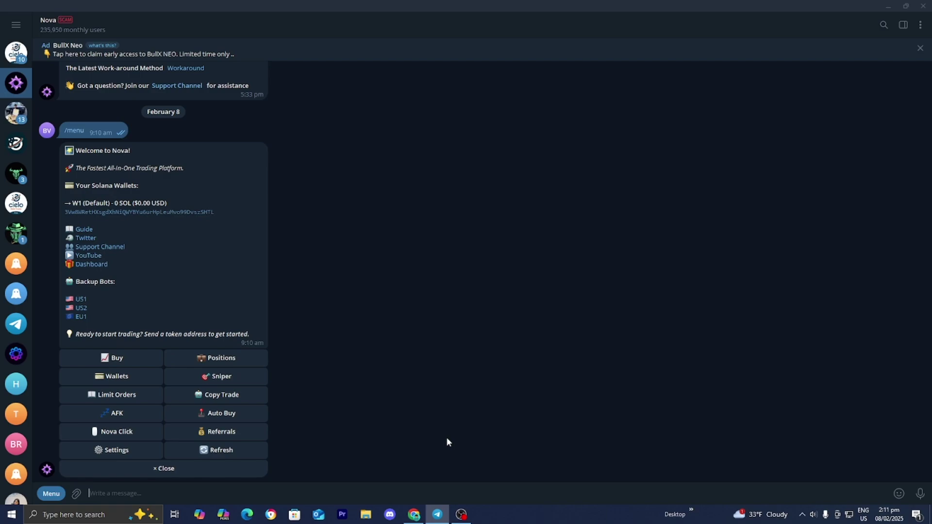
- Open the Sniper section from the Nova bot's main menu
click(222, 377)
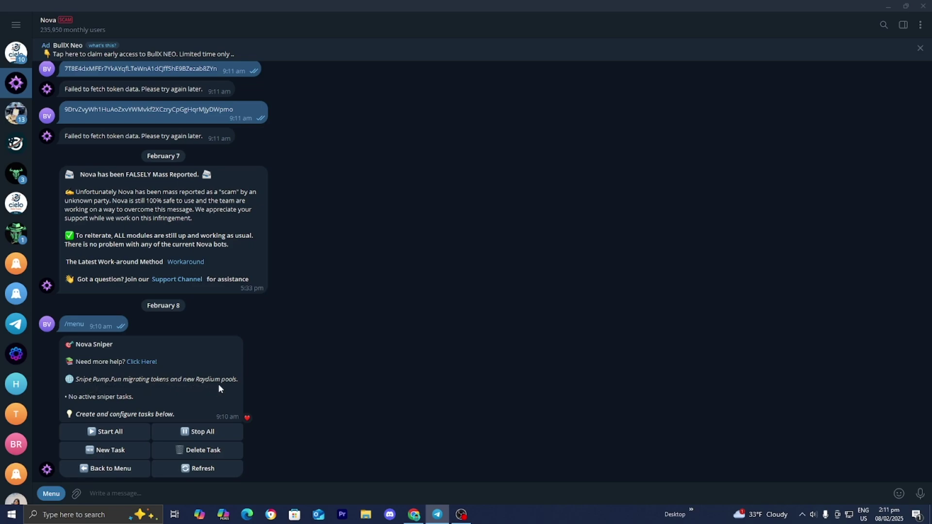
- Create a new sniper task and choose the regular Sniper type
click(113, 451)
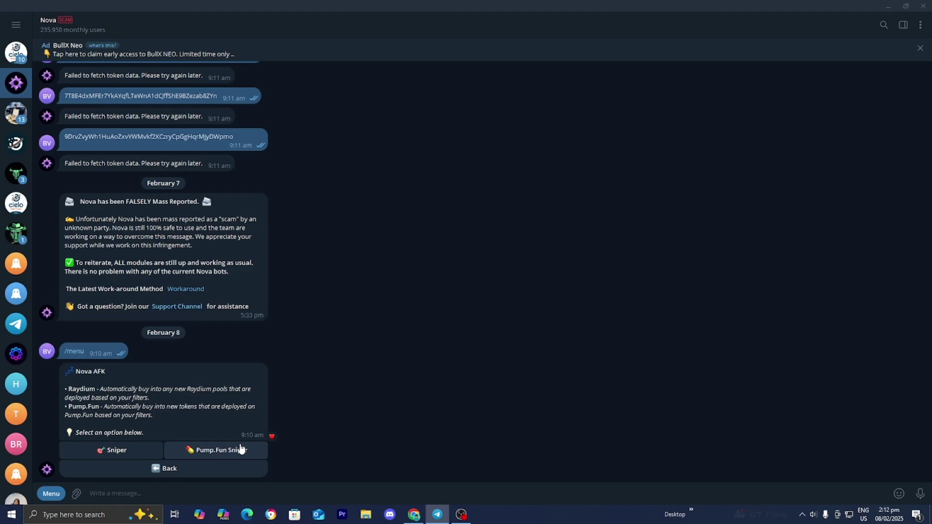
click(123, 453)
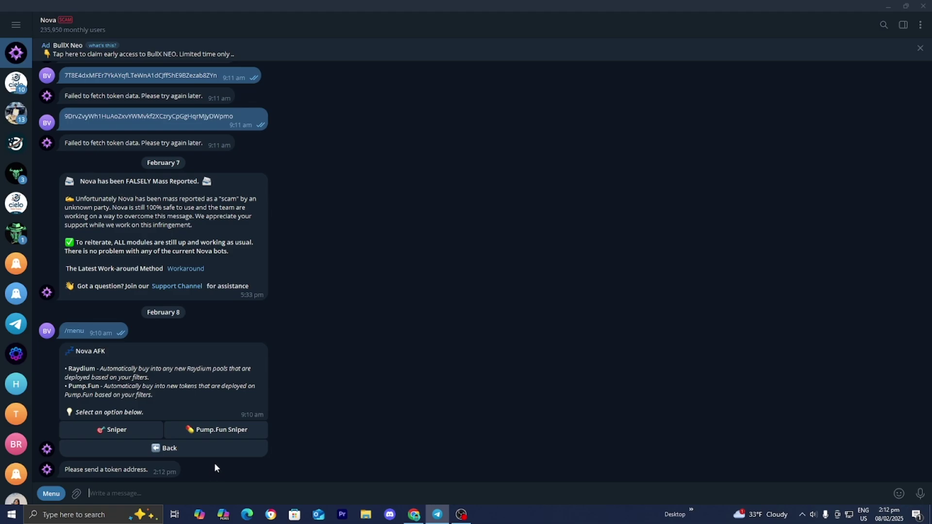
- In Solscan, open the full token leaderboard from the Token Dashboard
key(alt+Tab)
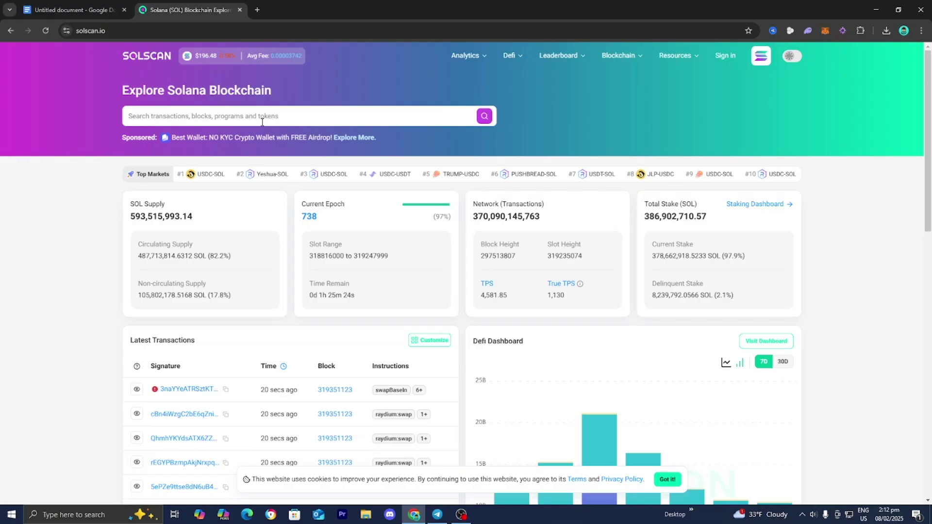
scroll(134, 365, down, 1)
scroll(250, 185, up, 1)
scroll(148, 244, down, 9)
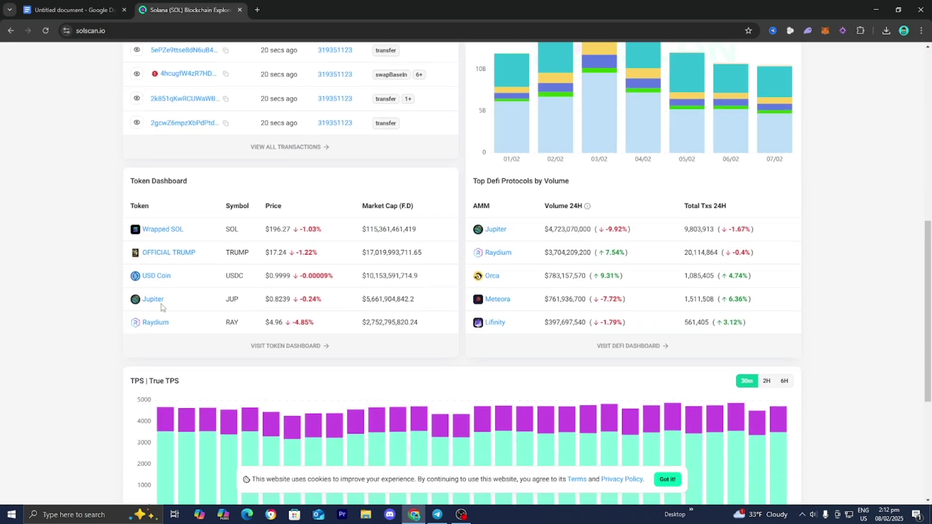
click(287, 354)
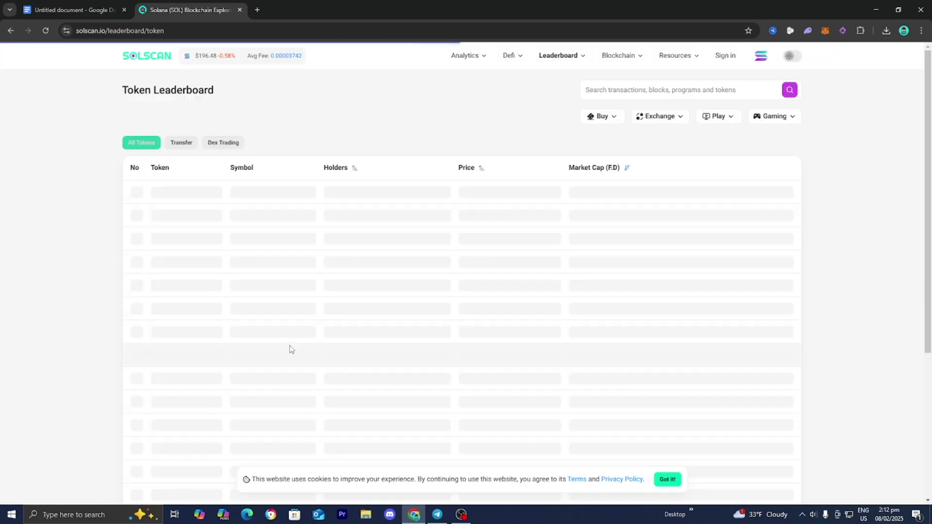
- Open the OFFICIAL TRUMP token page and copy its token address
scroll(378, 339, down, 5)
scroll(243, 391, up, 5)
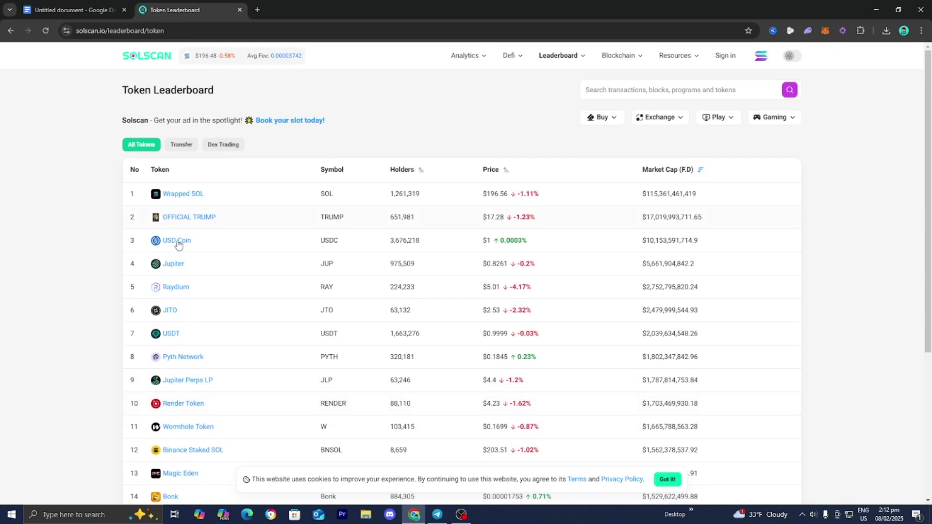
scroll(176, 370, down, 4)
scroll(176, 370, down, 1)
scroll(354, 400, up, 5)
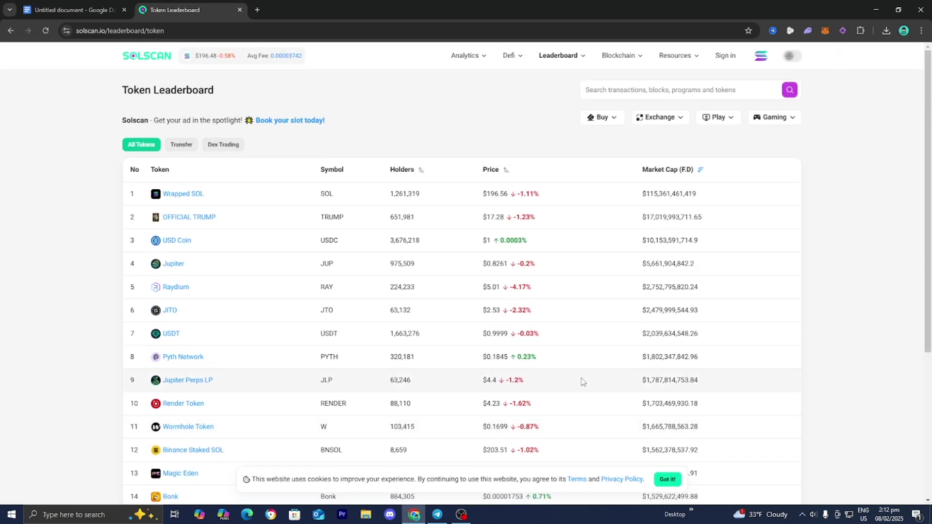
click(189, 218)
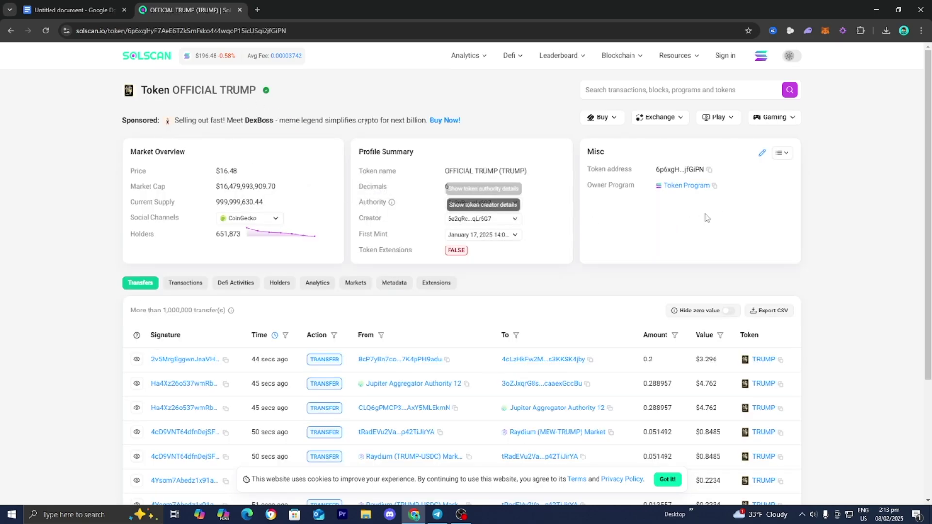
click(709, 170)
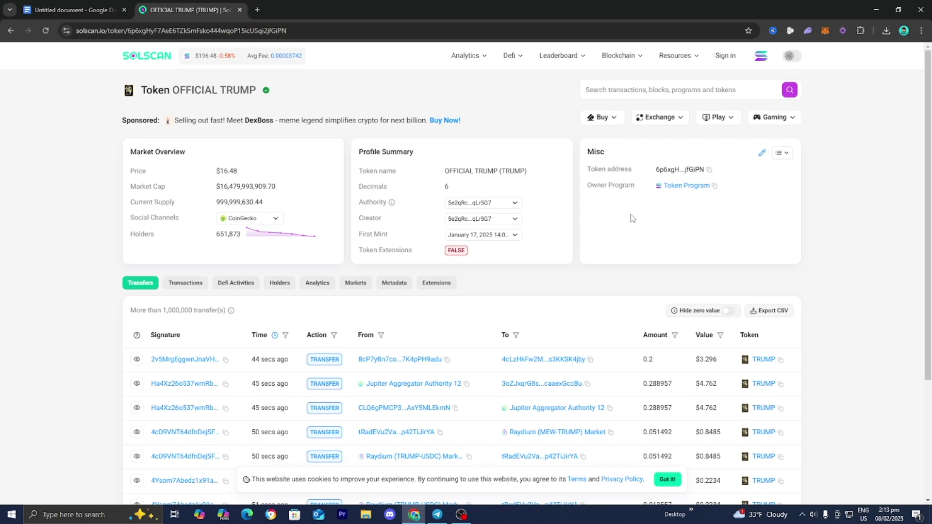
- Paste the OFFICIAL TRUMP token address into the Nova chat and send it
click(437, 514)
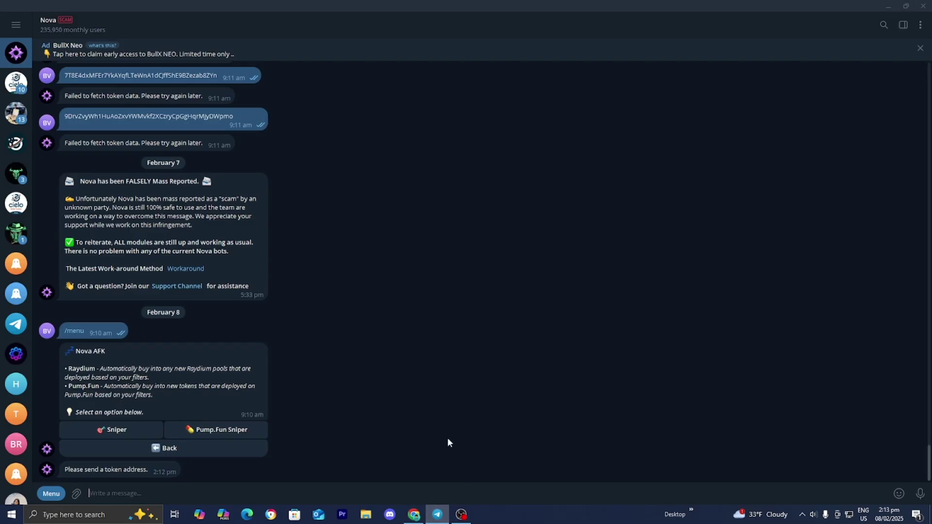
key(ctrl+v)
key(Return)
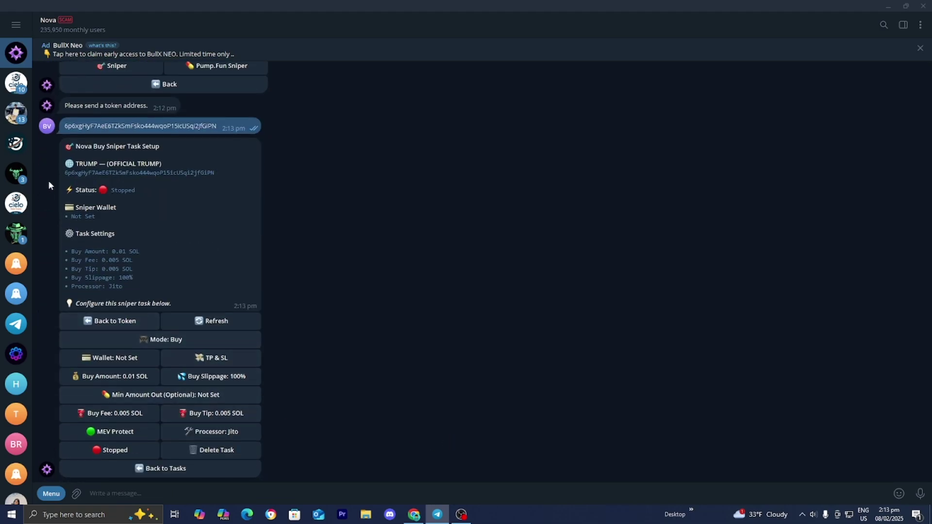
- Open the wallet choice for the TRUMP sniper task, heart-reacting to the bot's messages
double_click(95, 176)
click(130, 358)
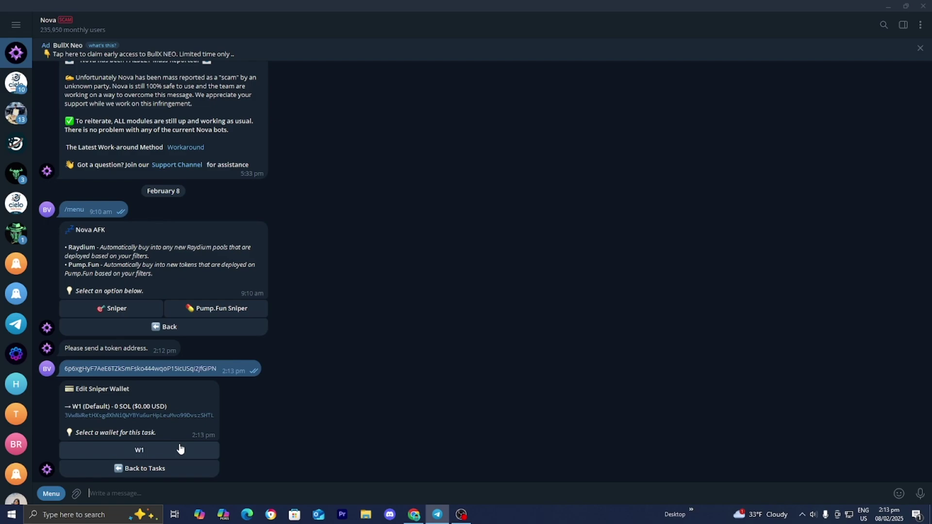
double_click(182, 440)
- Assign wallet W1, then try changing buy slippage, buy fee and trading mode
click(154, 451)
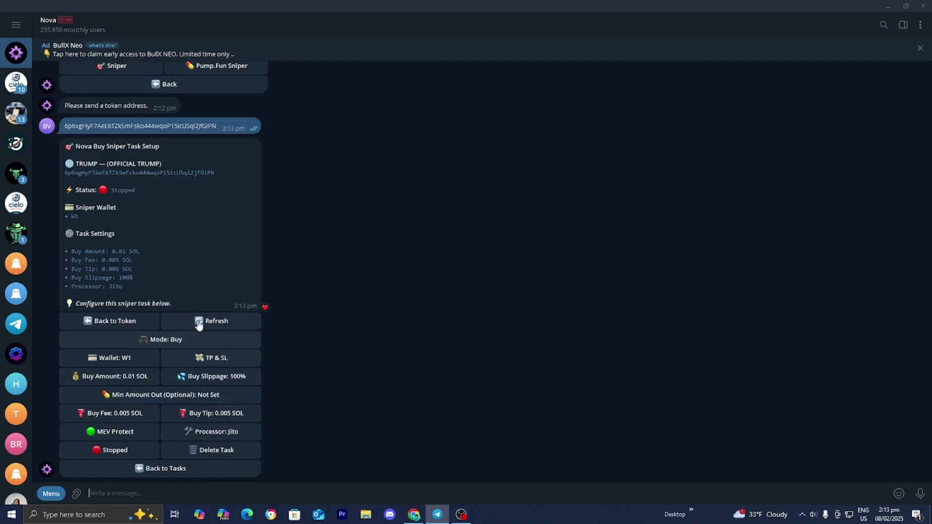
click(224, 377)
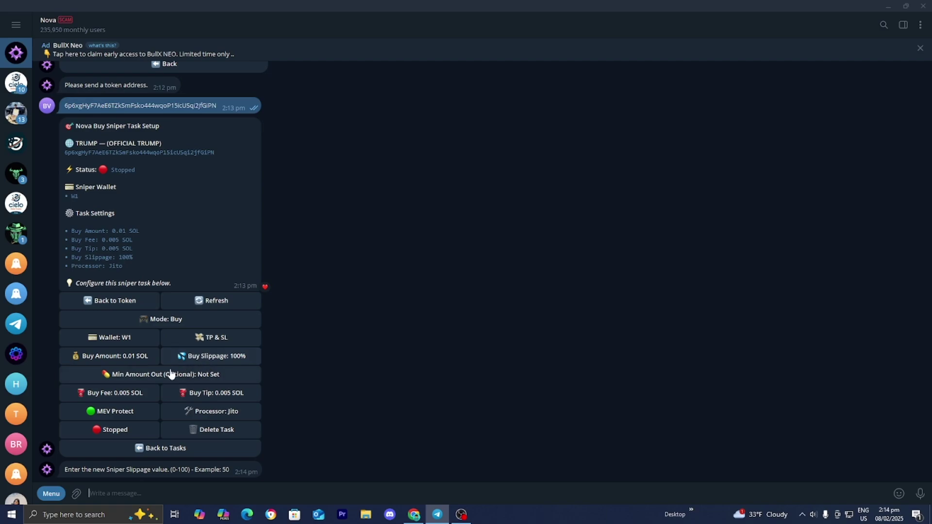
click(127, 394)
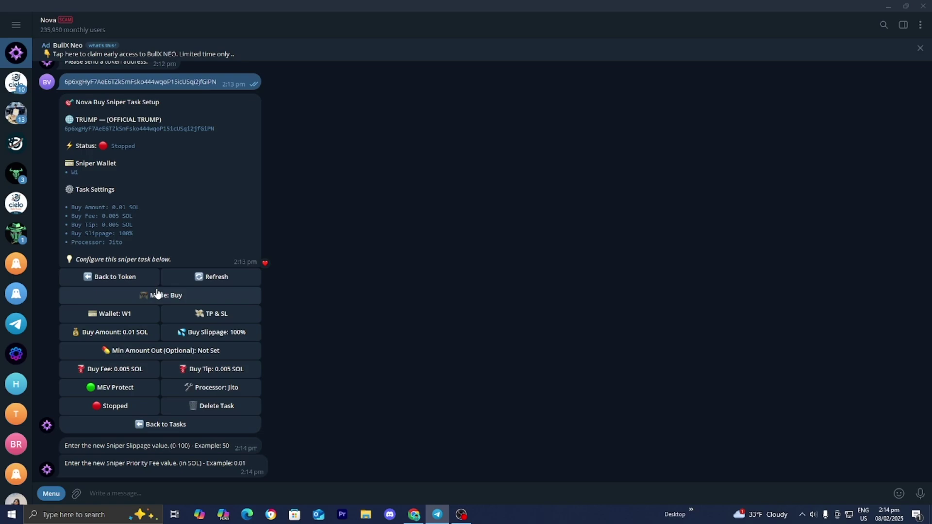
click(189, 299)
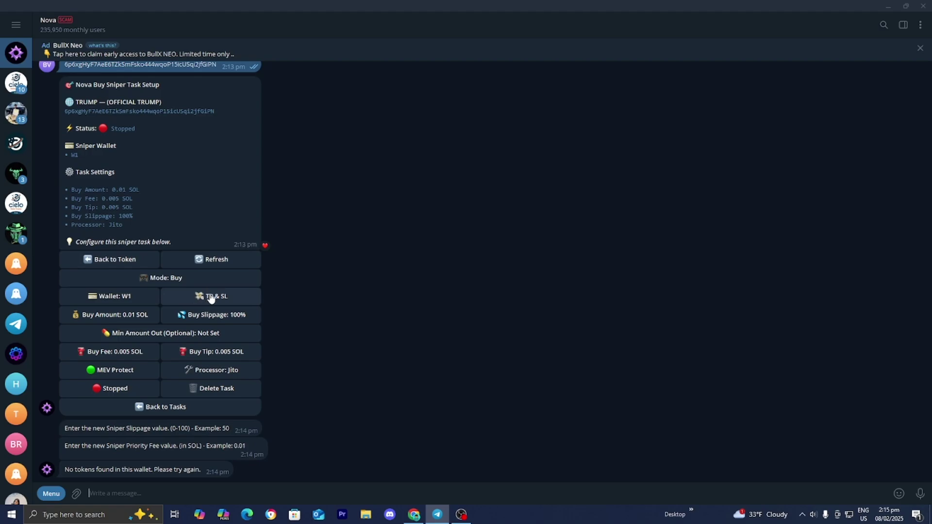
- Check the TP & SL levels, then cycle the processor from Jito through Bloxroute to Auto
click(220, 298)
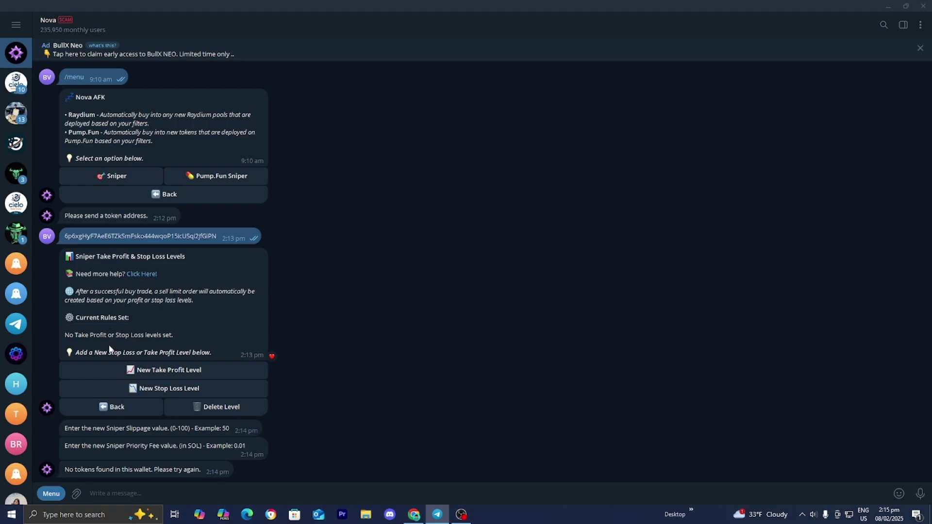
click(140, 404)
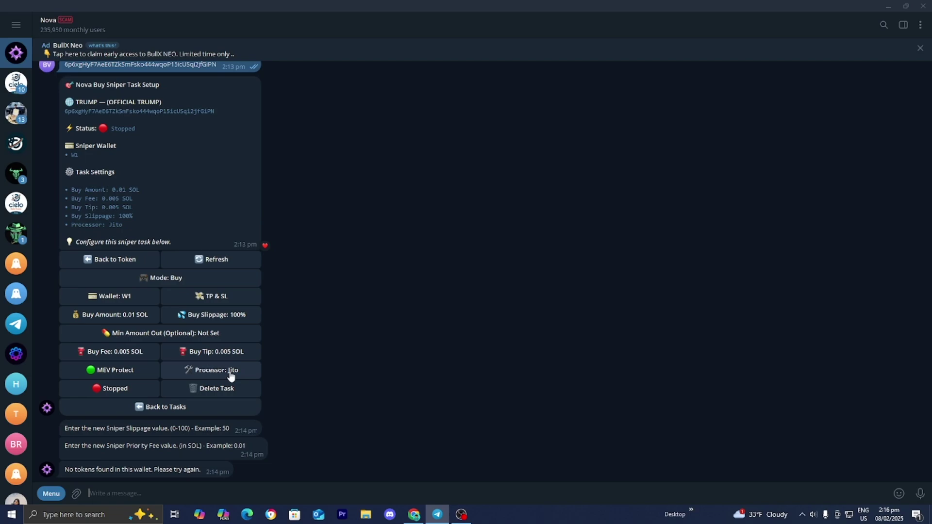
click(231, 375)
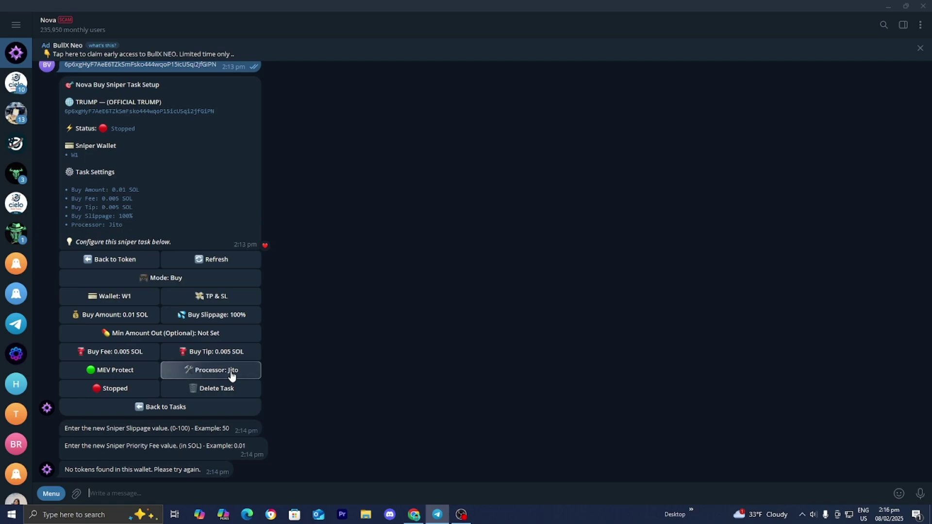
click(237, 376)
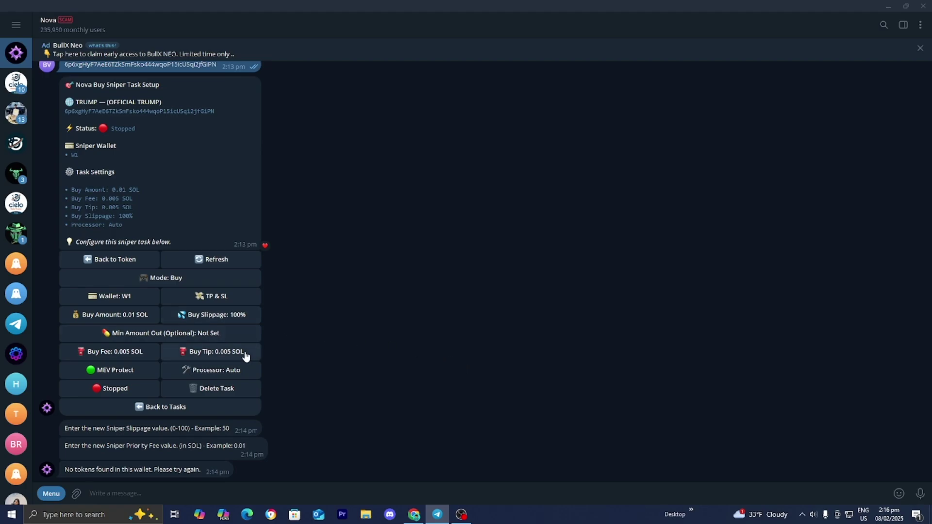
- Switch the TRUMP task from Stopped to Running and back, then return to Tasks
click(132, 386)
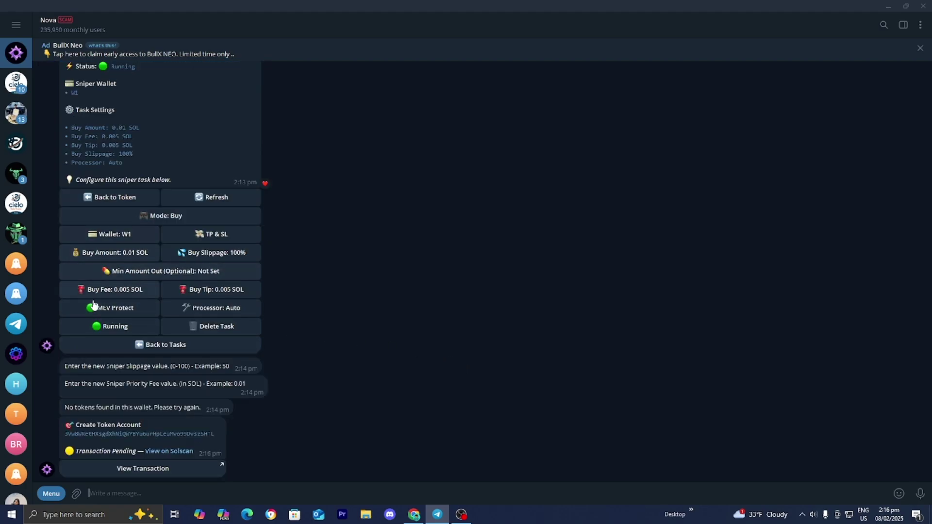
click(132, 331)
scroll(383, 345, up, 1)
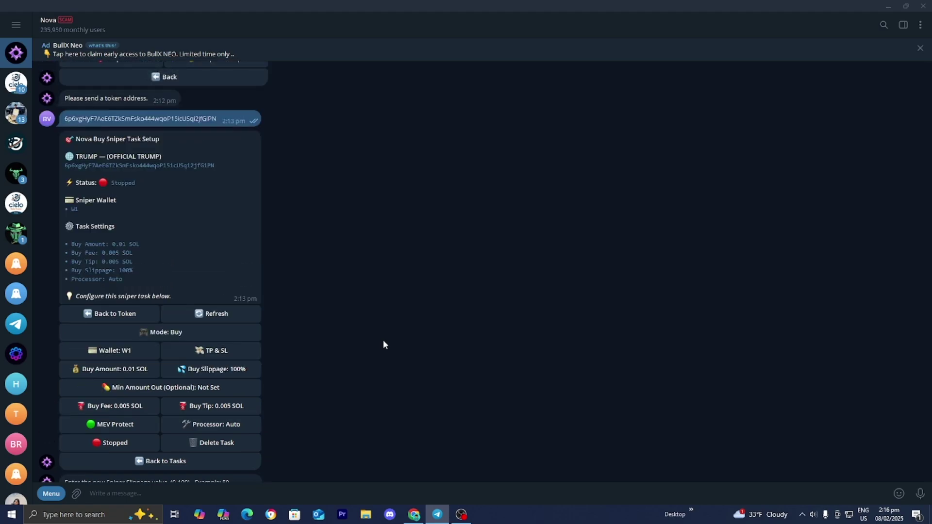
click(236, 444)
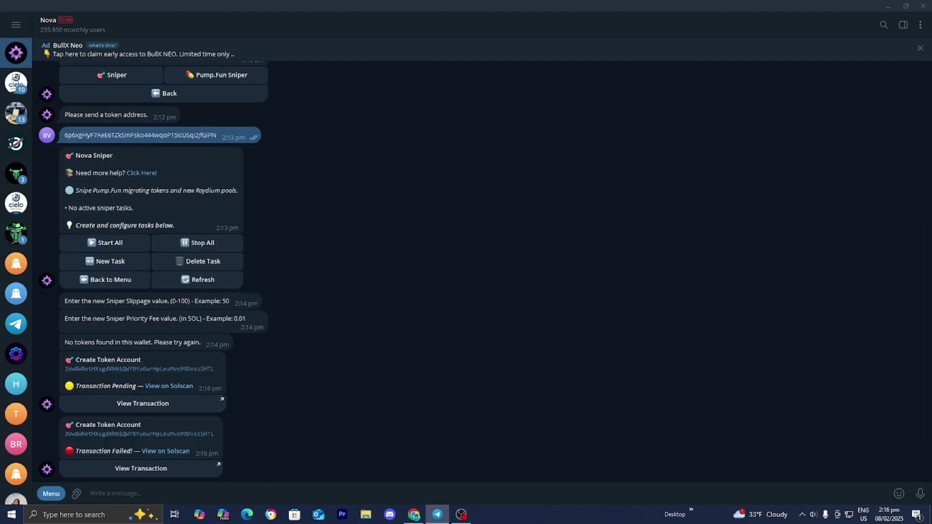